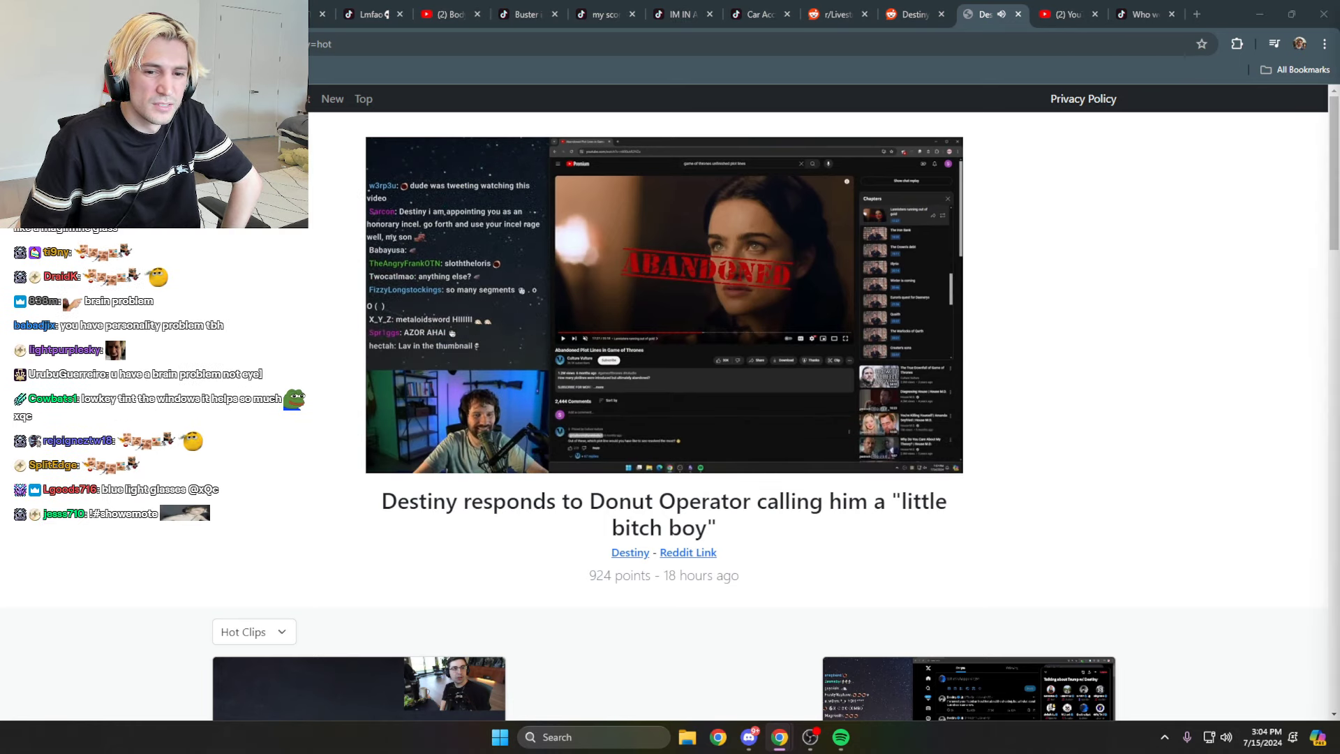
Step: Play the Destiny clip responding to Donut Operator fullscreen in the arazu.io player
left_click(924, 454)
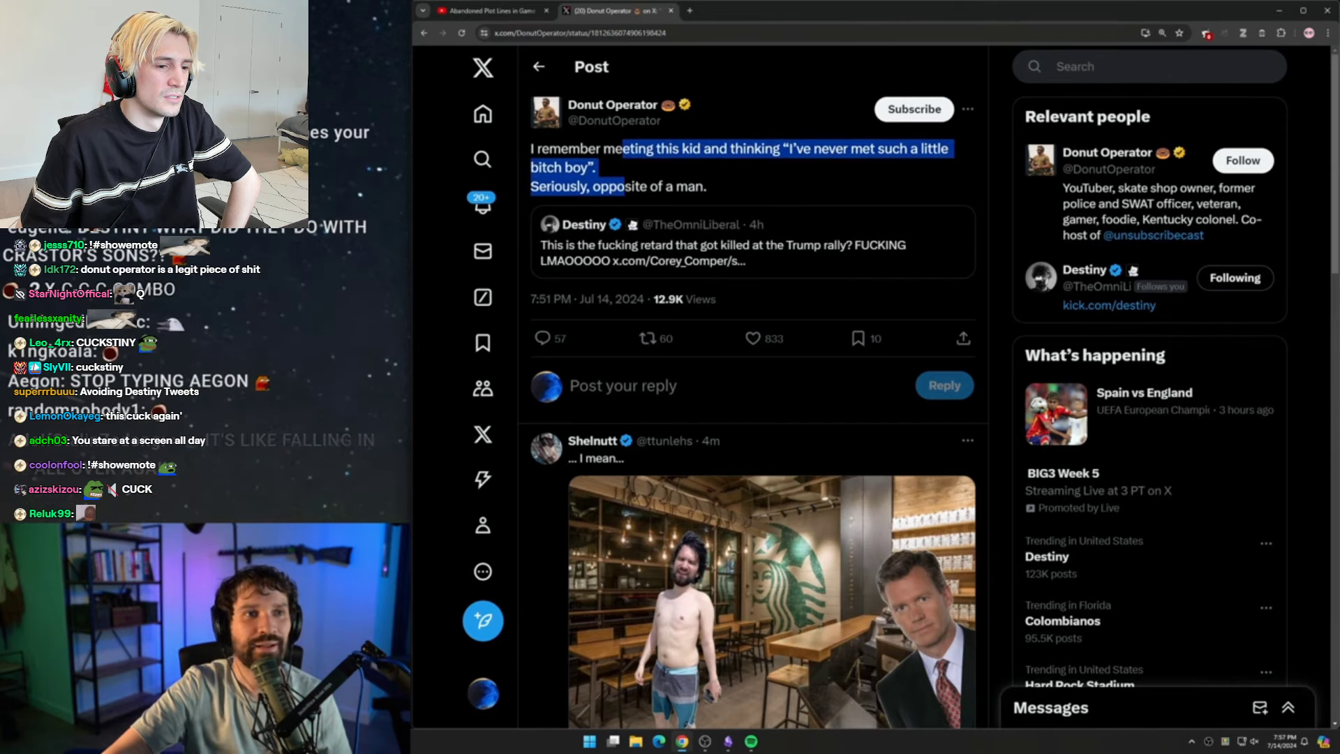
Step: Pause and exit the fullscreen Destiny clip, close the arazu.io tab, and go to r/LivestreamFail
left_click(1116, 526)
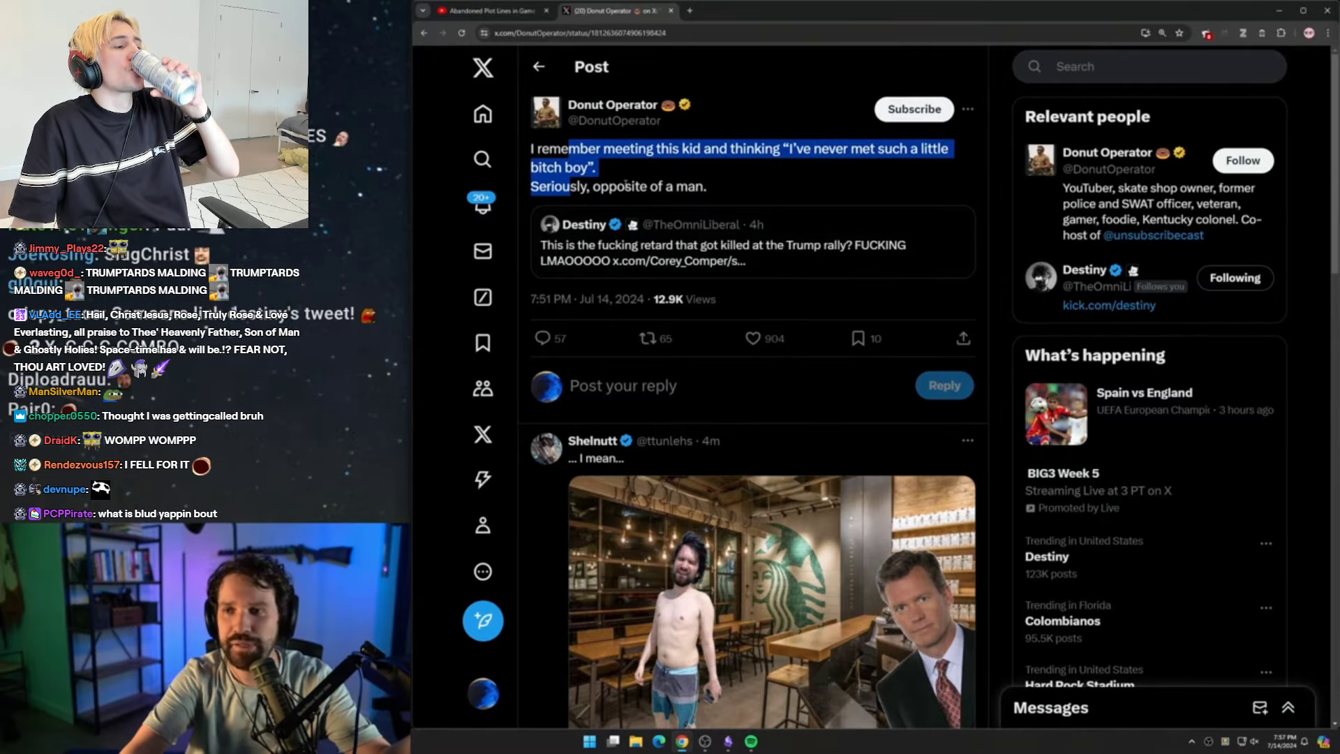
left_click_drag(622, 149, 632, 187)
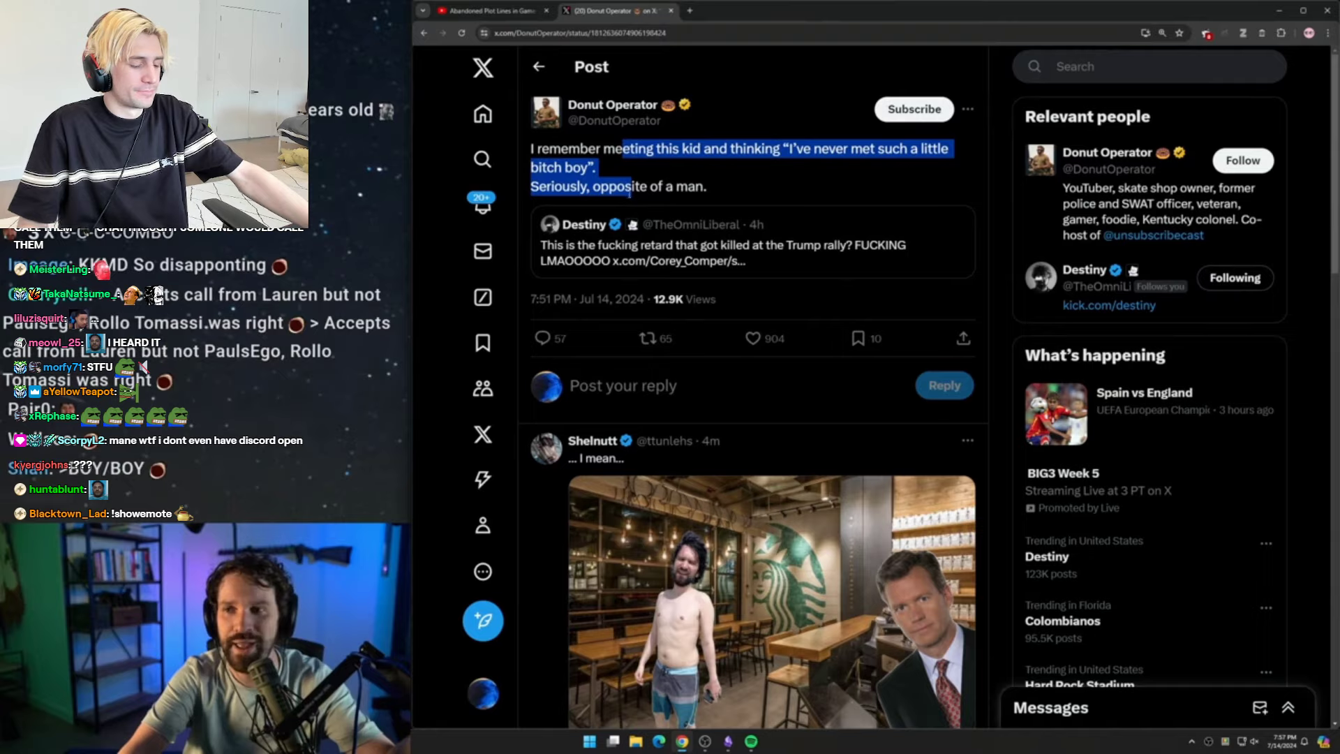
left_click_drag(632, 148, 629, 211)
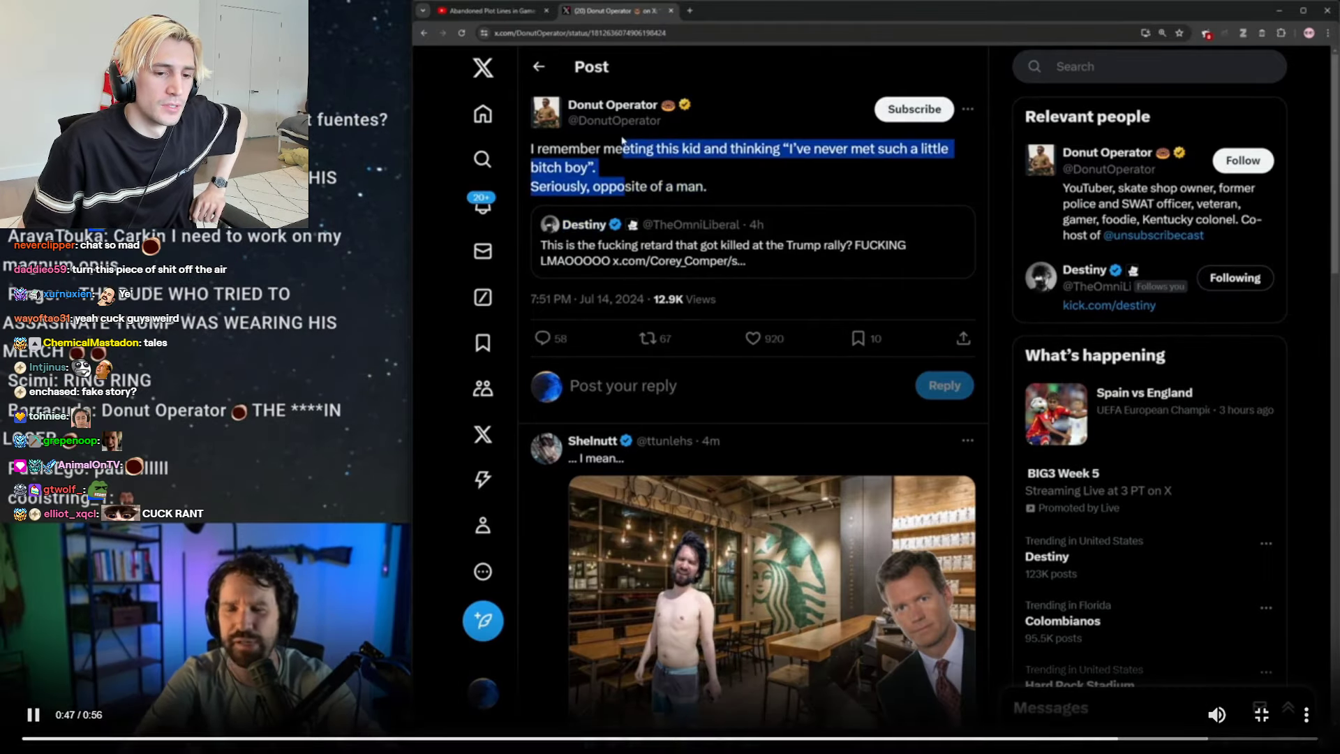
left_click(1260, 717)
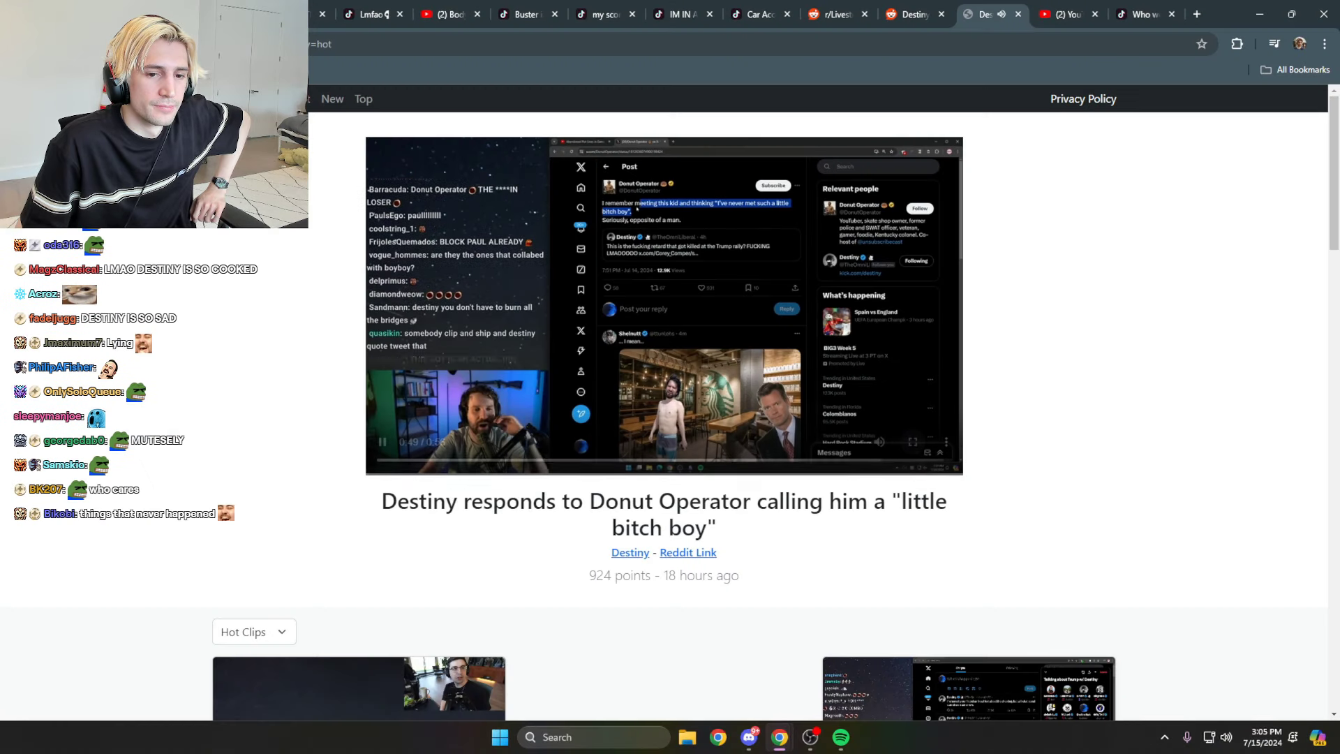
middle_click(985, 18)
left_click(858, 12)
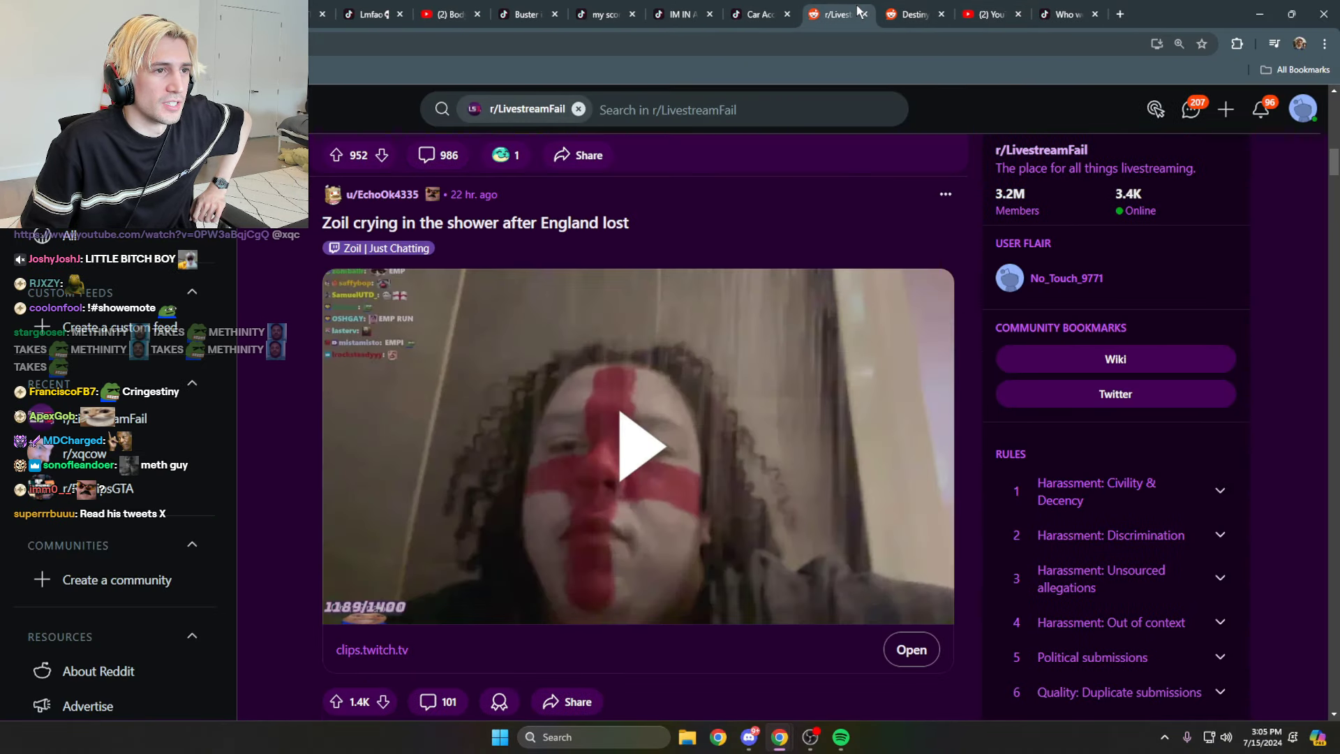